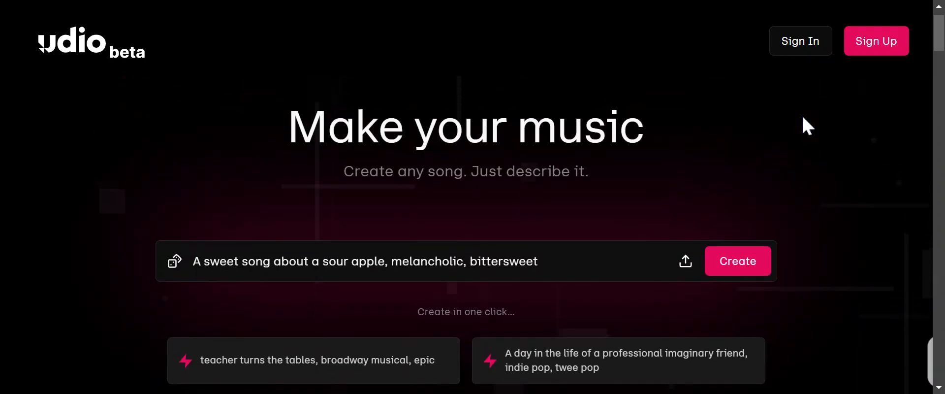
# Look over the landing page's song prompts and feature descriptions, and go to account sign-up.
pyautogui.scroll(-10, 807, 126)
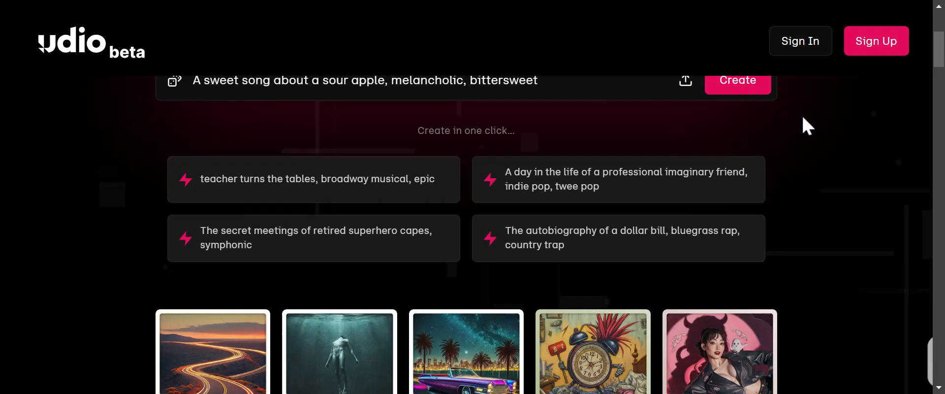
pyautogui.scroll(-8, 807, 125)
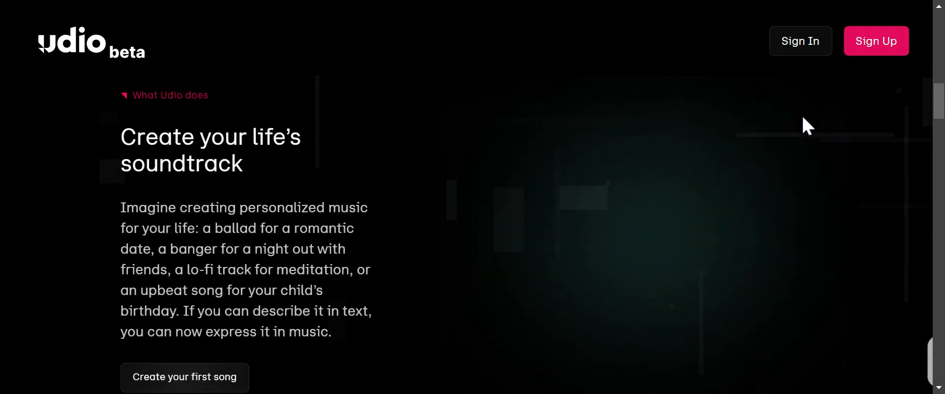
pyautogui.scroll(12, 807, 125)
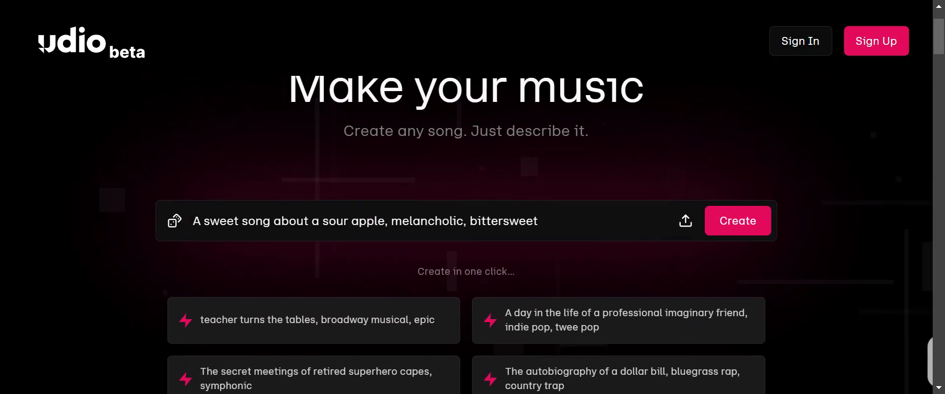
pyautogui.scroll(-3, 605, 172)
pyautogui.scroll(2, 467, 117)
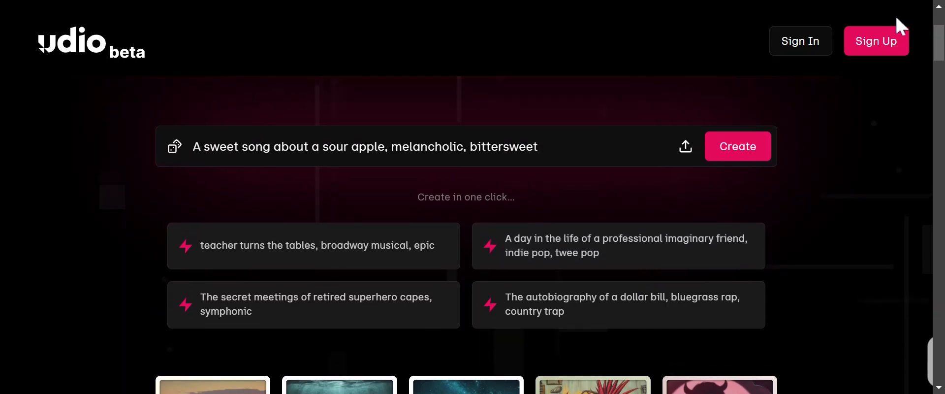
pyautogui.click(873, 40)
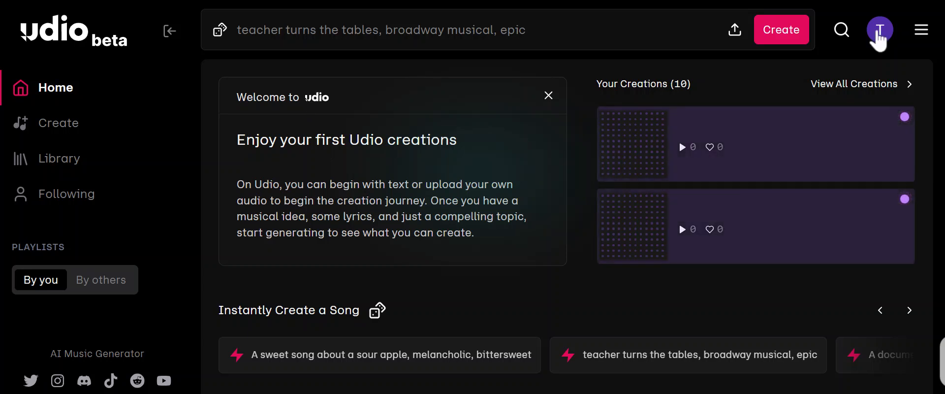
# Try to generate a song from the suggested prompt "teacher turns the tables, broadway musical, epic" and close the notice.
pyautogui.click(772, 40)
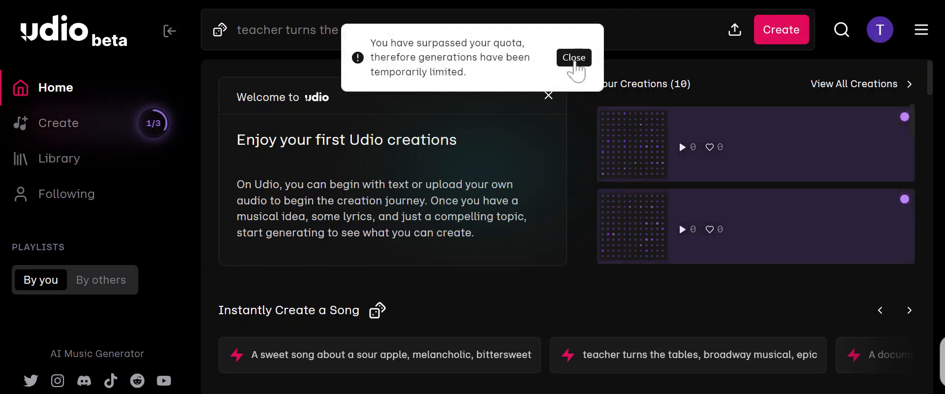
pyautogui.moveTo(473, 75); pyautogui.dragTo(355, 31)
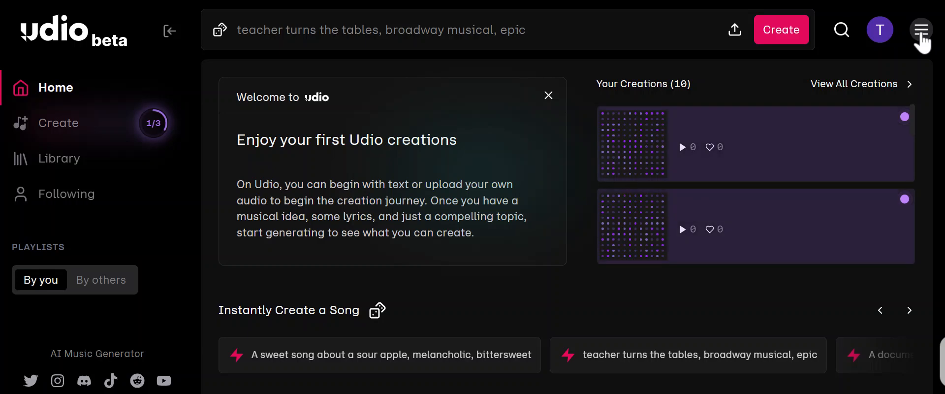
# Open the Pricing page and compare the monthly prices and features of the Free, Standard and Pro plans.
pyautogui.click(921, 33)
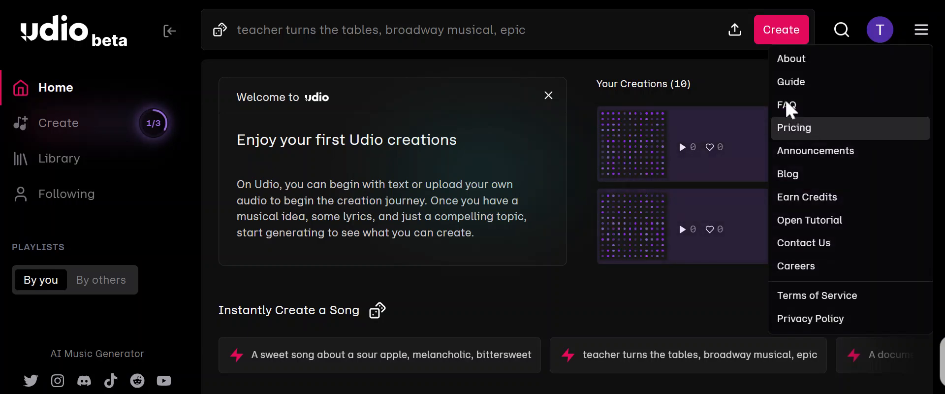
pyautogui.click(790, 141)
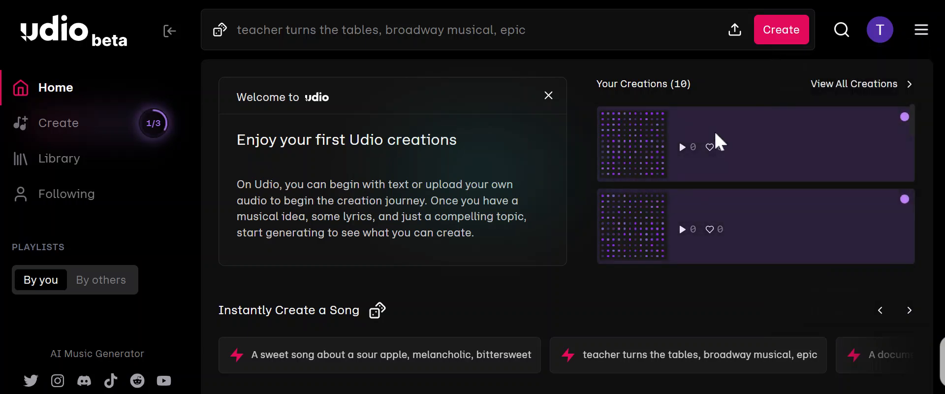
pyautogui.scroll(-3, 422, 165)
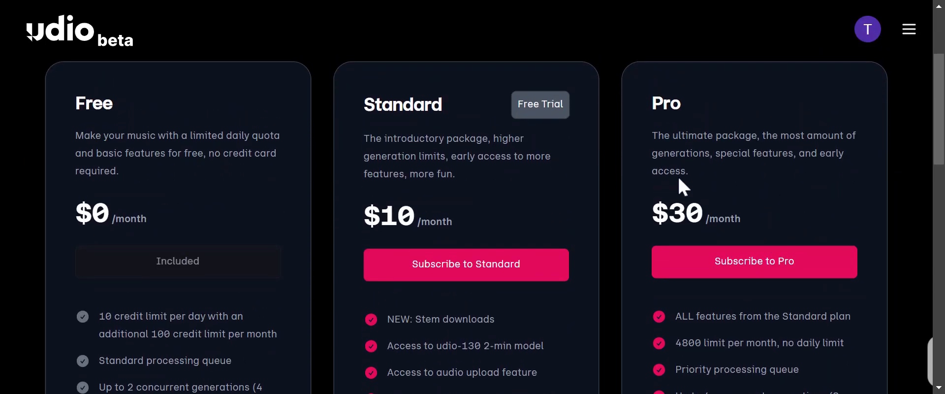
pyautogui.scroll(-2, 481, 211)
pyautogui.scroll(-3, 649, 270)
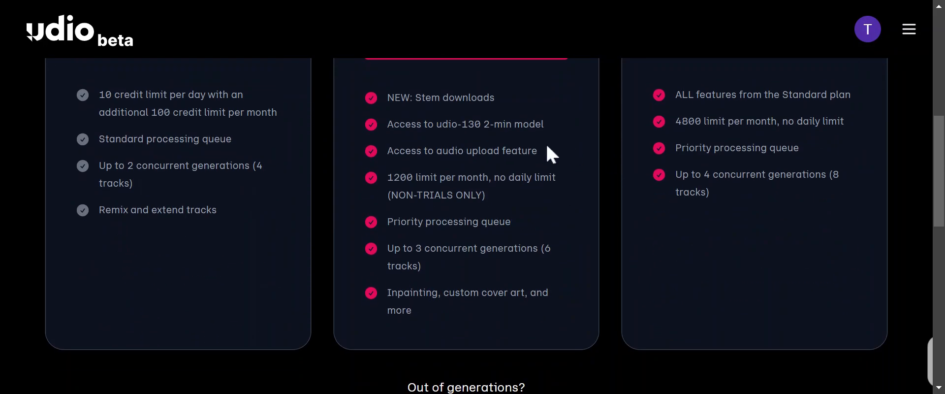
pyautogui.moveTo(552, 123); pyautogui.dragTo(296, 133)
pyautogui.scroll(5, 672, 193)
pyautogui.scroll(-1, 691, 205)
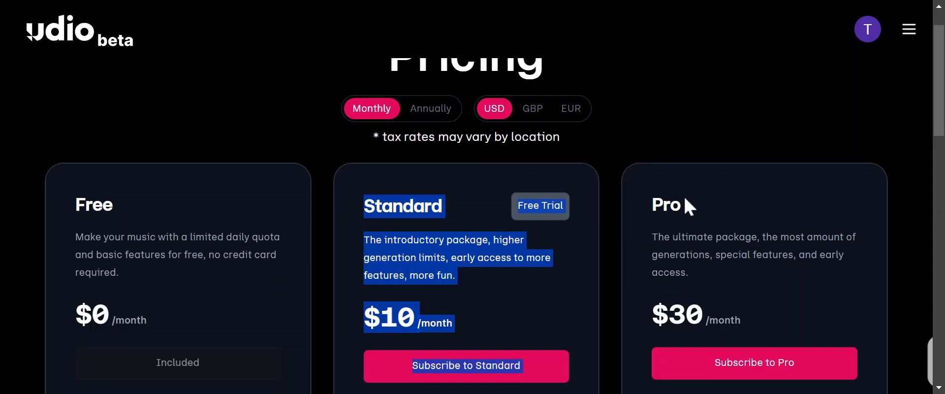
pyautogui.click(513, 217)
pyautogui.scroll(2, 777, 309)
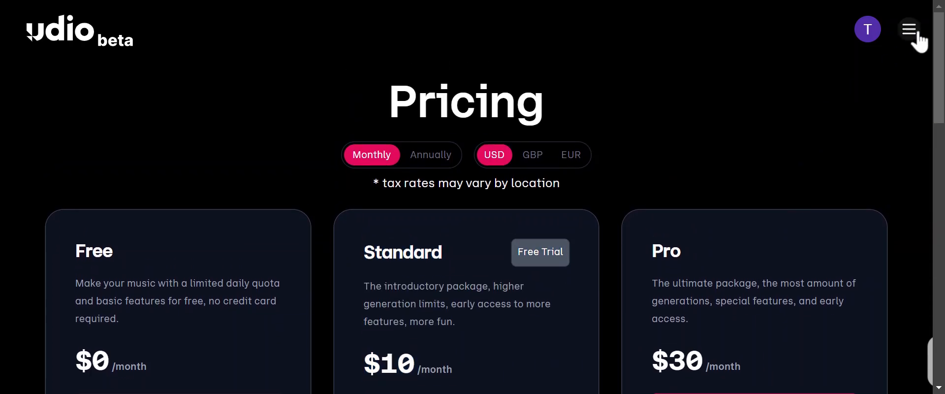
# Return to the home page, open the song creation page and examine its model and lyrics options.
pyautogui.click(79, 36)
pyautogui.scroll(-2, 253, 143)
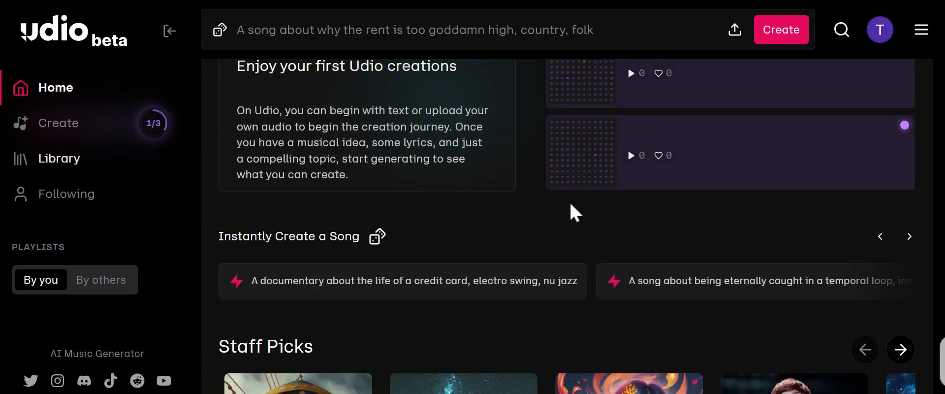
pyautogui.scroll(-3, 253, 217)
pyautogui.click(74, 129)
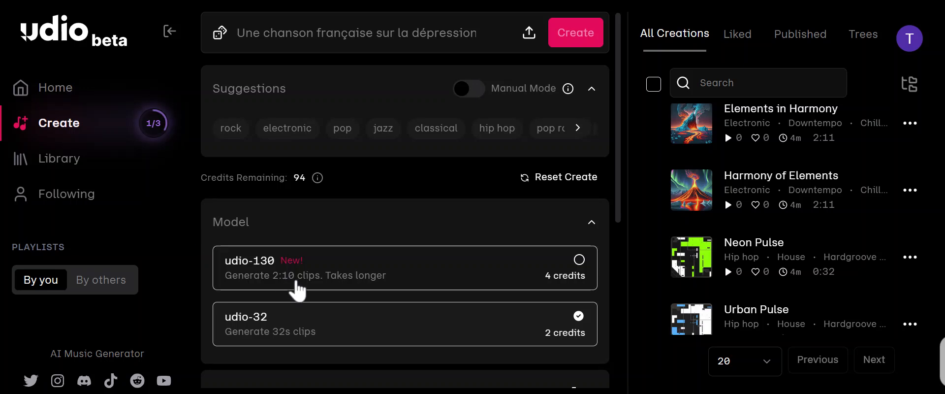
pyautogui.scroll(-2, 285, 285)
pyautogui.moveTo(384, 268); pyautogui.dragTo(227, 260)
pyautogui.moveTo(428, 211); pyautogui.dragTo(280, 210)
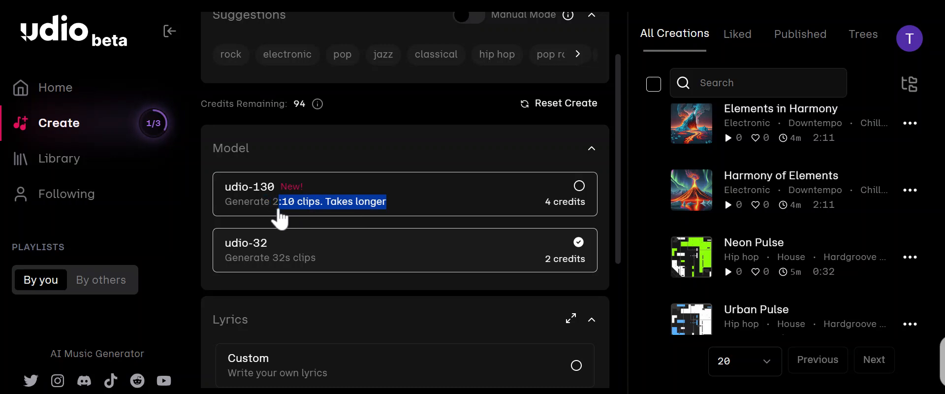
pyautogui.moveTo(617, 246); pyautogui.dragTo(620, 292)
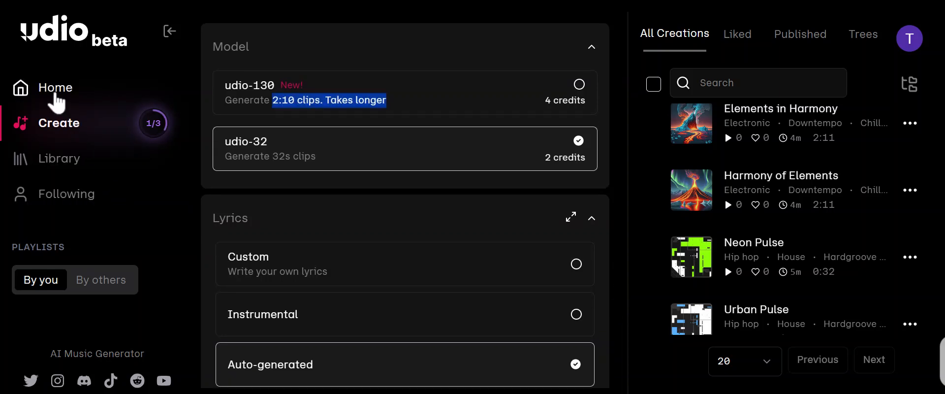
# Go back to the home page, open the library and browse the songs under My Creations.
pyautogui.click(55, 89)
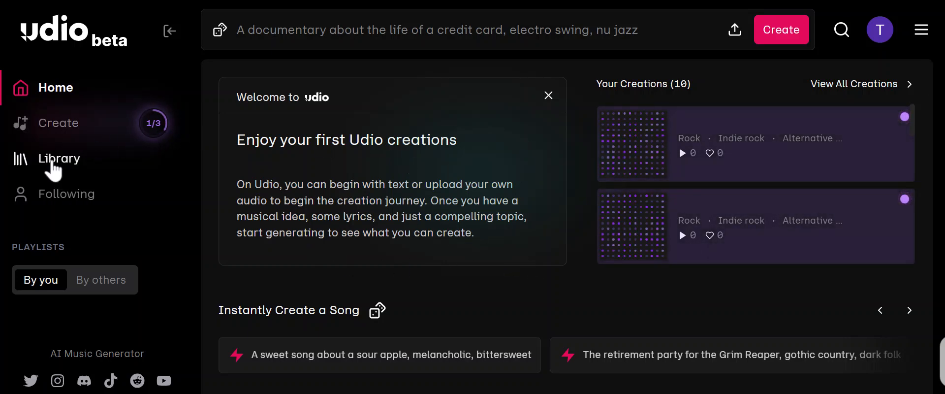
pyautogui.click(52, 162)
pyautogui.scroll(-1, 504, 265)
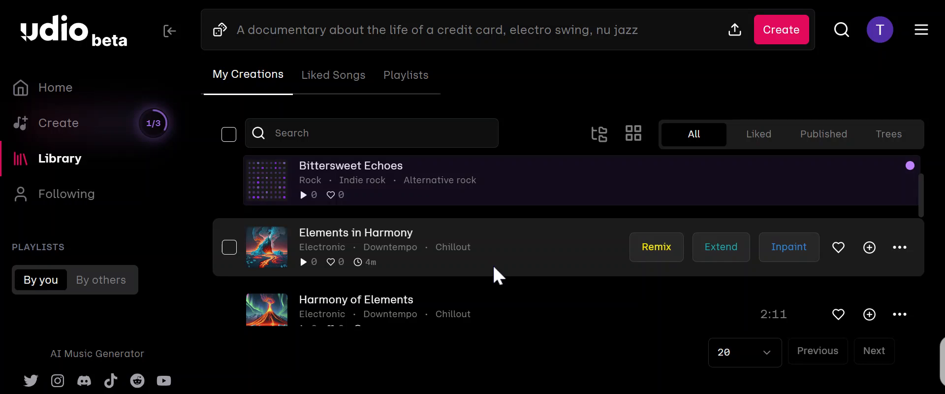
pyautogui.scroll(1, 452, 239)
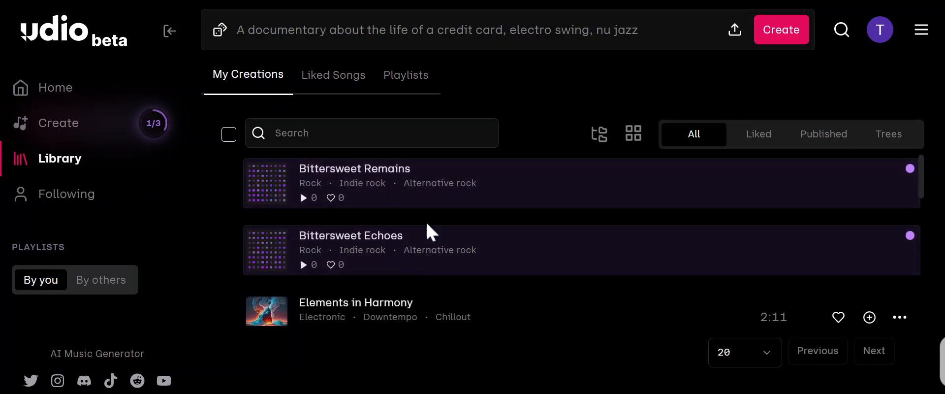
pyautogui.scroll(-3, 426, 232)
pyautogui.scroll(1, 325, 237)
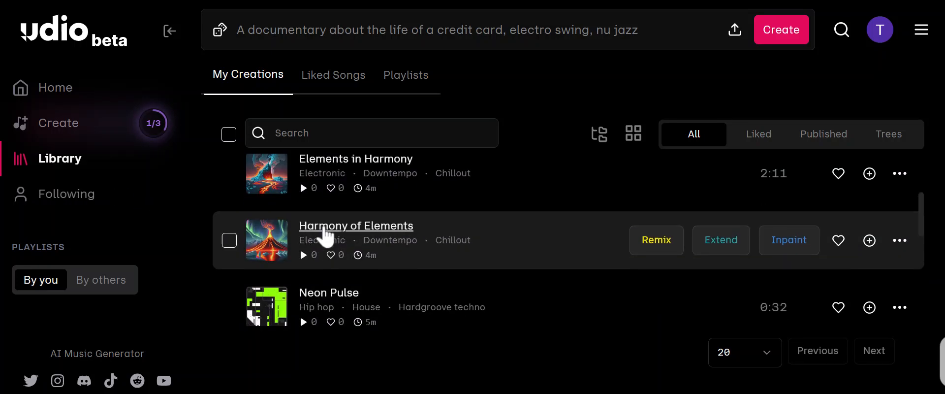
# Play the song Neon Pulse from the library and look through the neighbouring creations.
pyautogui.click(266, 309)
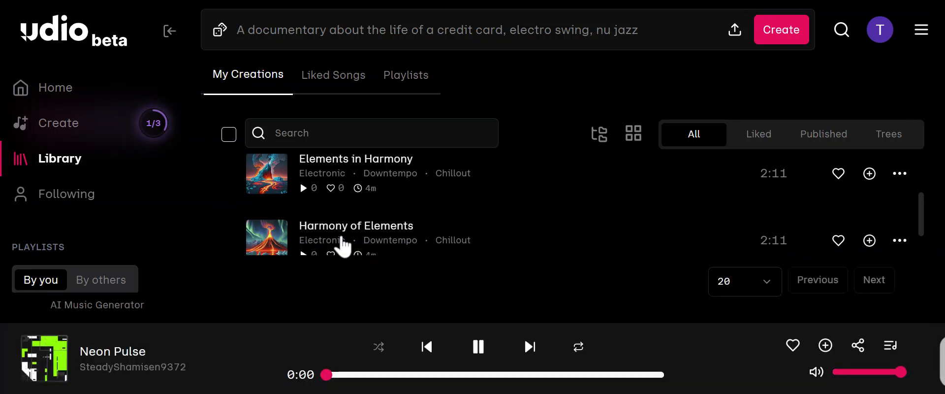
pyautogui.scroll(-2, 367, 192)
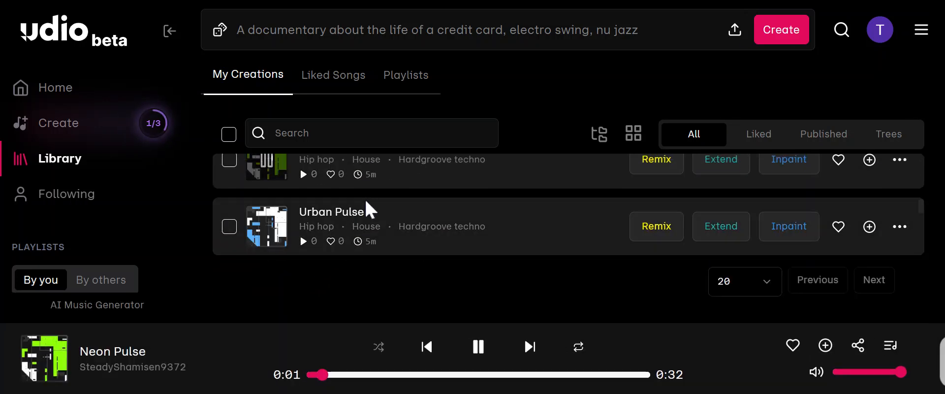
pyautogui.scroll(1, 367, 205)
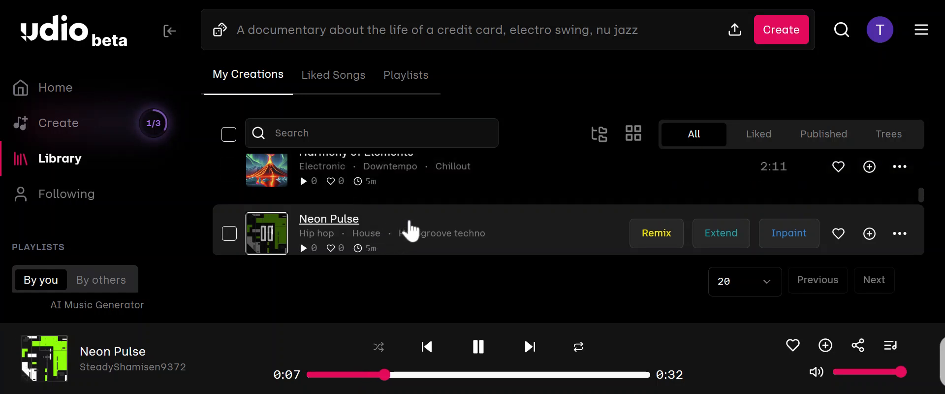
# Play the song Harmony of Elements from the library.
pyautogui.click(267, 167)
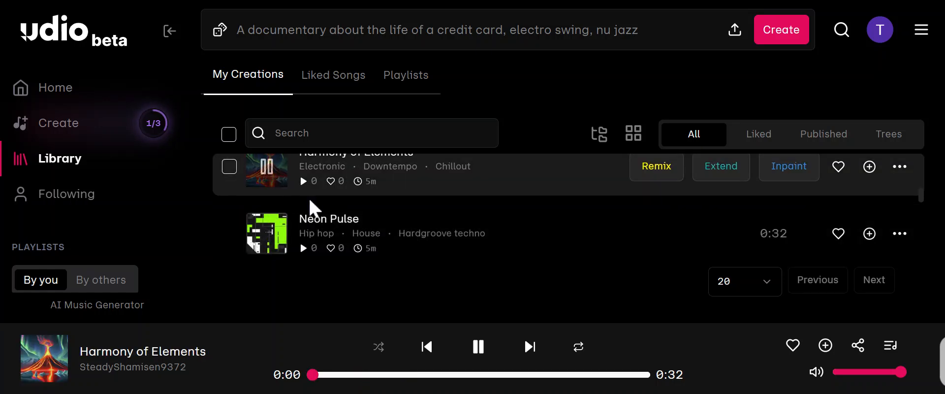
pyautogui.scroll(2, 438, 227)
pyautogui.scroll(-5, 423, 223)
pyautogui.scroll(6, 423, 222)
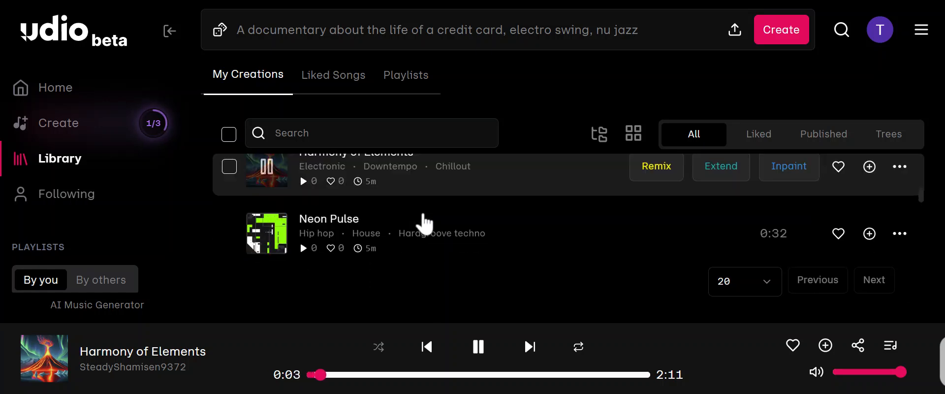
pyautogui.scroll(-2, 326, 226)
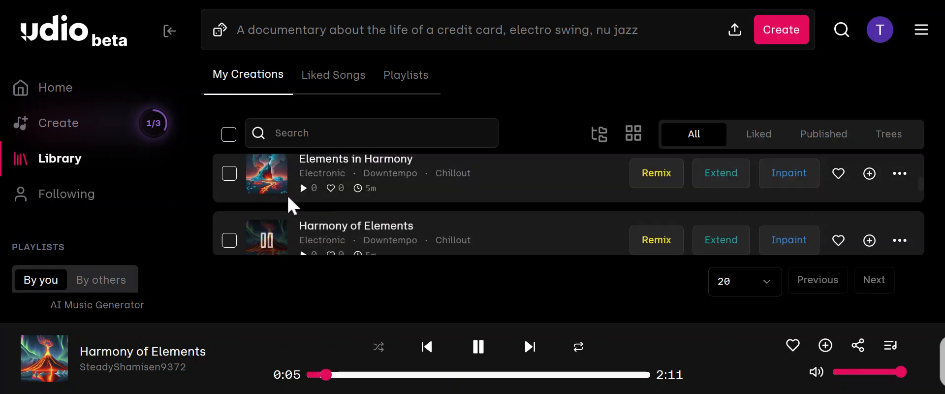
# Play Elements in Harmony, browse the older creations, and skip ahead in the song to about 0:50 and 1:13.
pyautogui.click(267, 182)
pyautogui.scroll(-5, 481, 204)
pyautogui.scroll(-1, 481, 204)
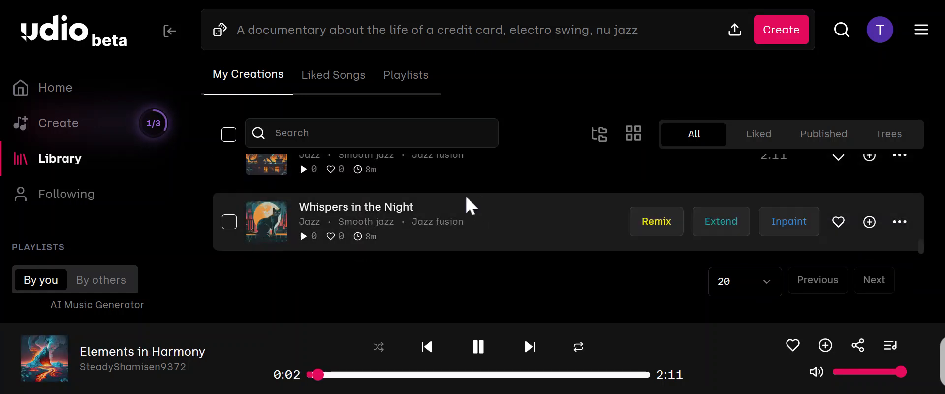
pyautogui.scroll(2, 466, 204)
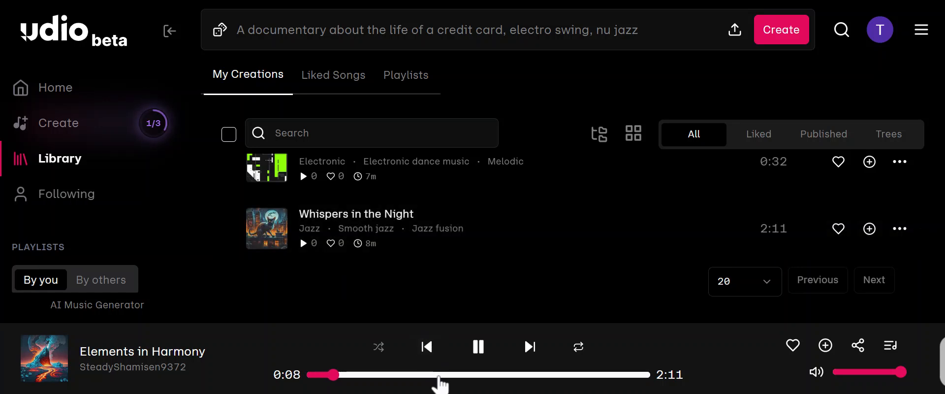
pyautogui.click(438, 375)
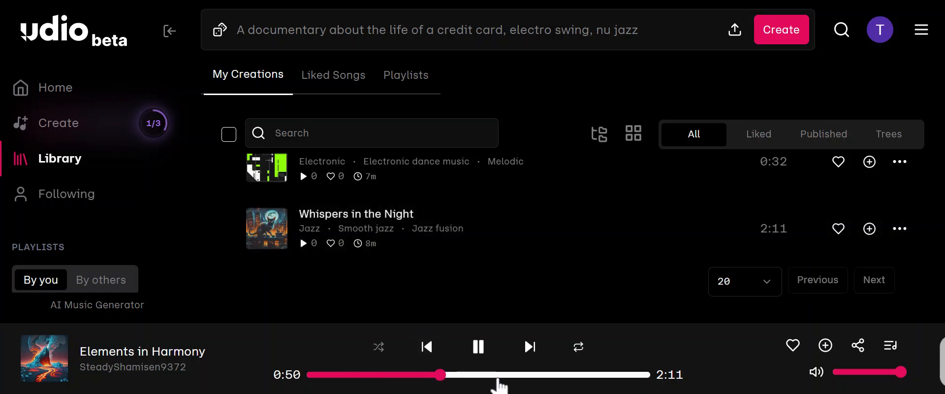
pyautogui.click(497, 375)
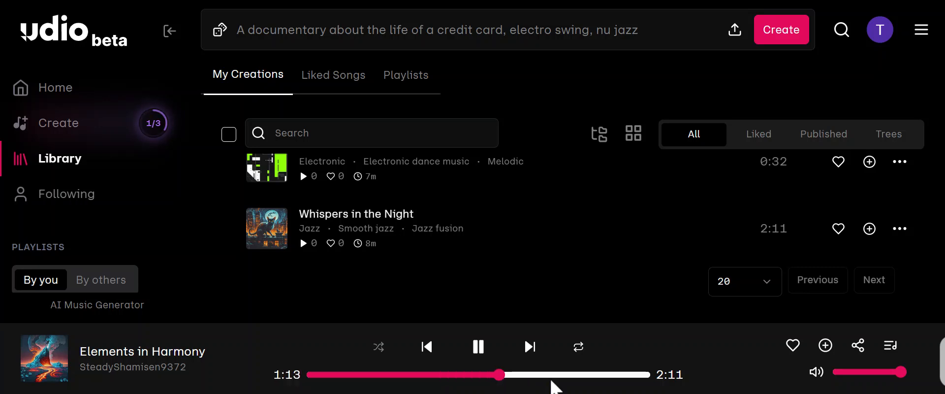
# Play a few seconds of the jazz song Whispers in the Night and pause it.
pyautogui.click(271, 230)
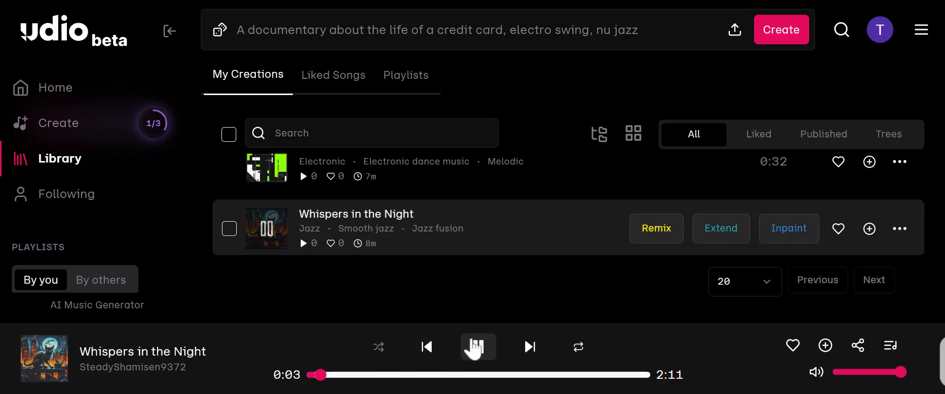
pyautogui.click(484, 357)
pyautogui.scroll(10, 460, 199)
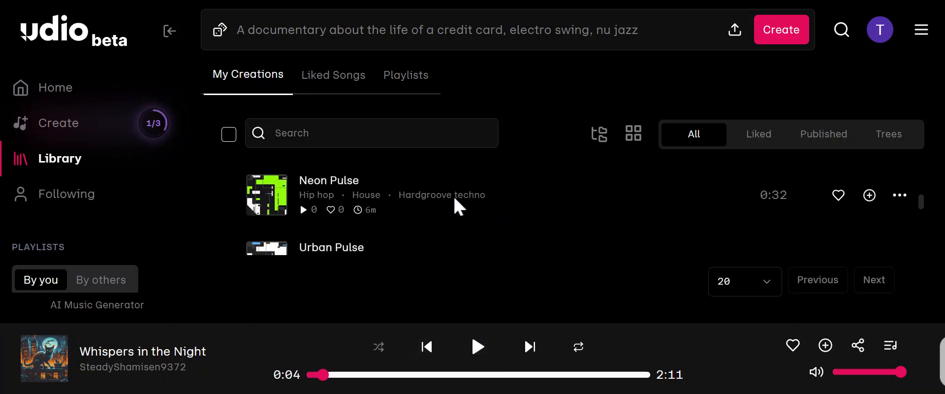
# Return to the home page and generate a song from "A documentary about the life of a credit card, electro swing, nu jazz".
pyautogui.click(44, 93)
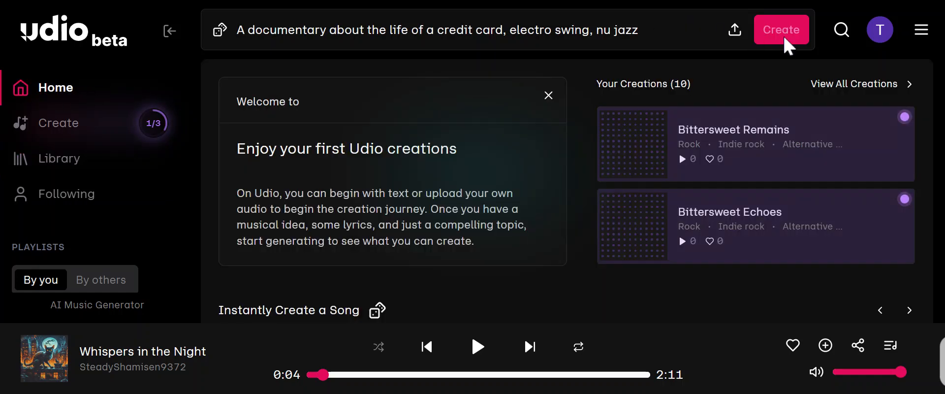
pyautogui.click(784, 40)
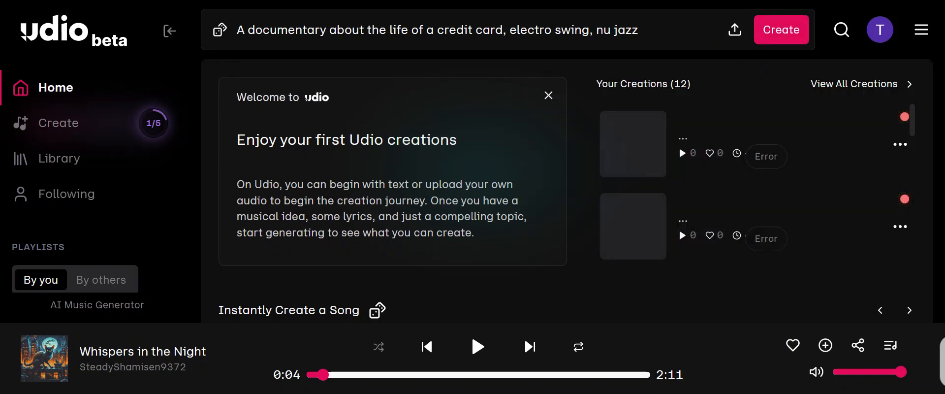
# Clear the song prompt, add the suggested nu jazz tag, and browse further tag suggestions.
pyautogui.click(648, 31)
pyautogui.moveTo(648, 31); pyautogui.dragTo(223, 11)
pyautogui.press('BackSpace')
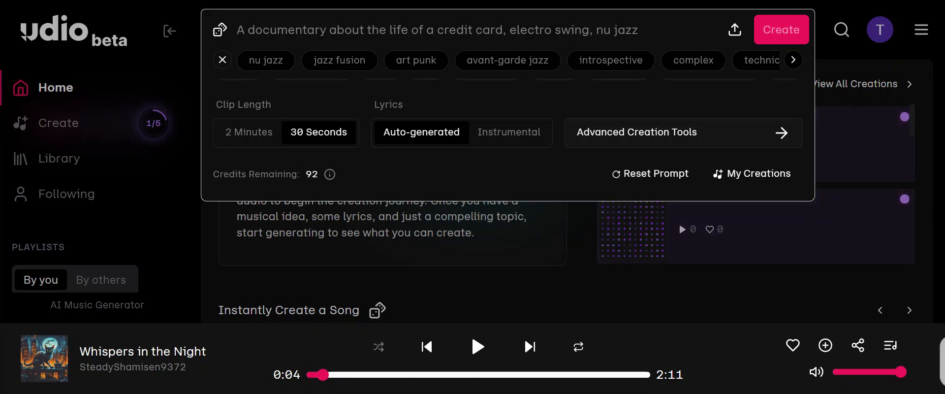
pyautogui.click(253, 65)
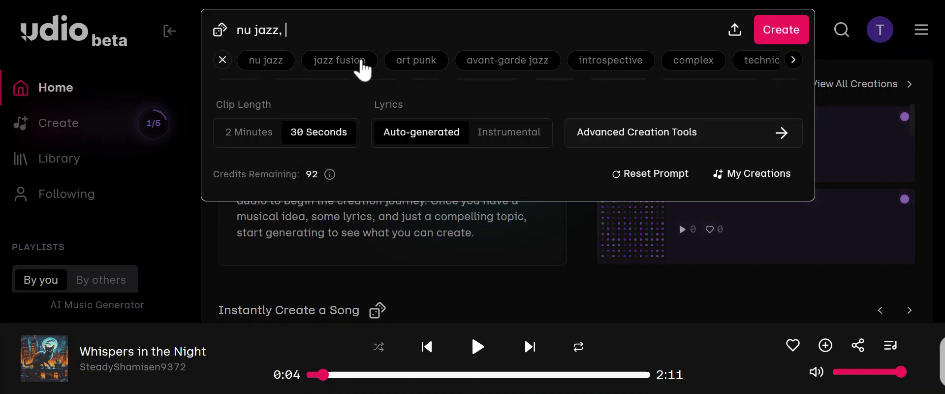
pyautogui.click(783, 70)
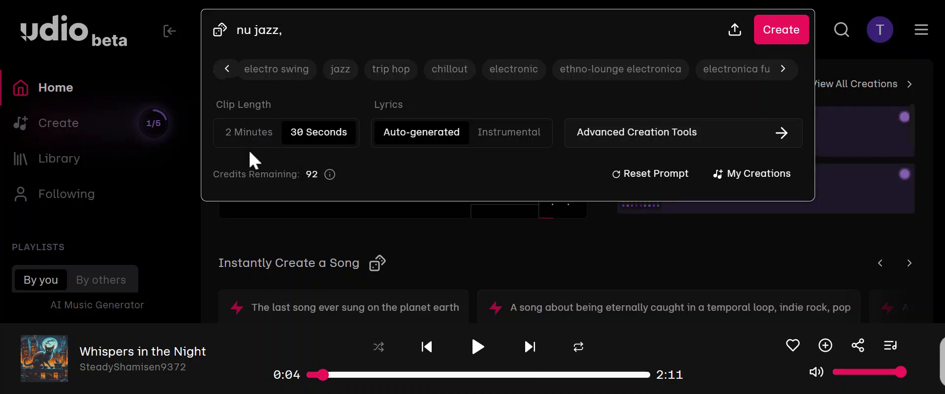
# Try the lyrics options Instrumental and Auto-generated, ending on Instrumental.
pyautogui.moveTo(328, 173)
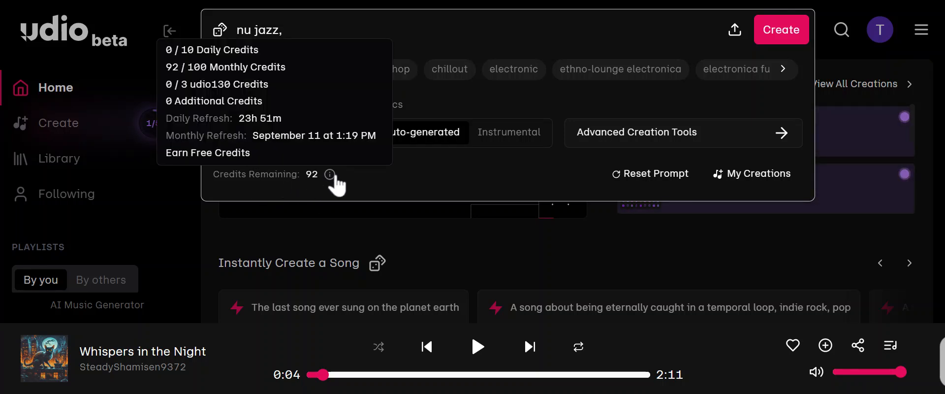
pyautogui.click(509, 137)
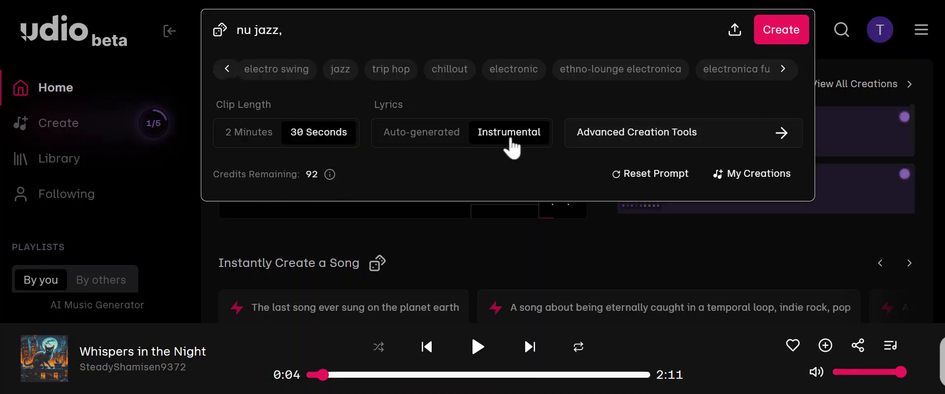
pyautogui.click(398, 138)
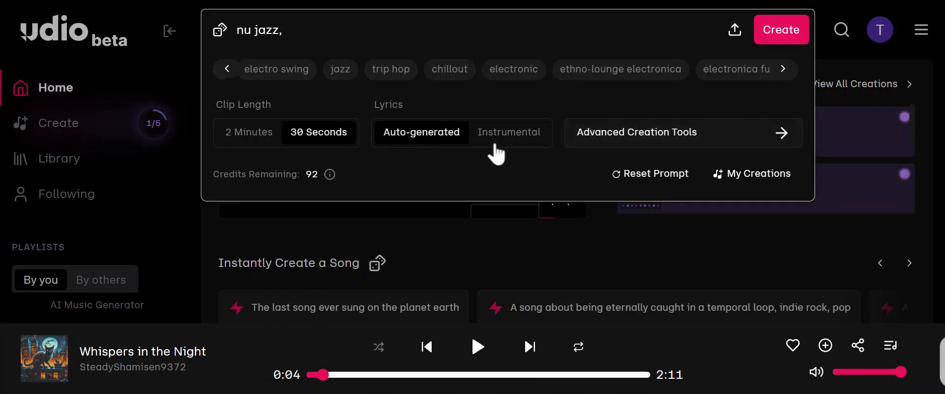
pyautogui.click(506, 139)
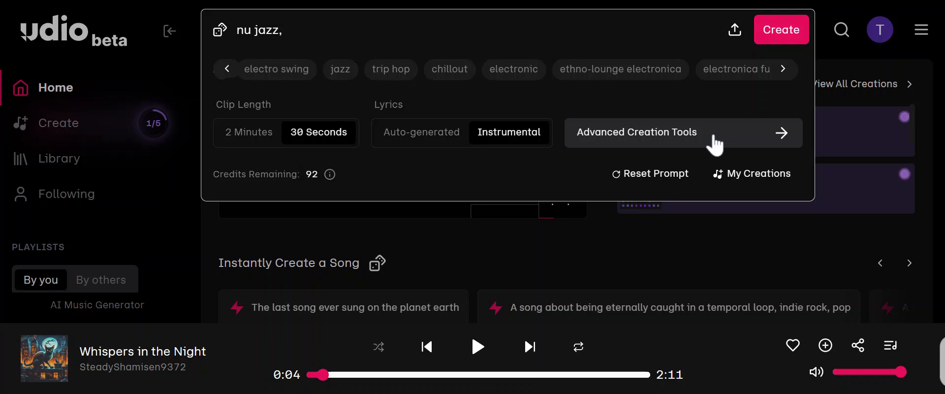
# Open the advanced creation tools and set the lyrics option to Custom.
pyautogui.click(713, 140)
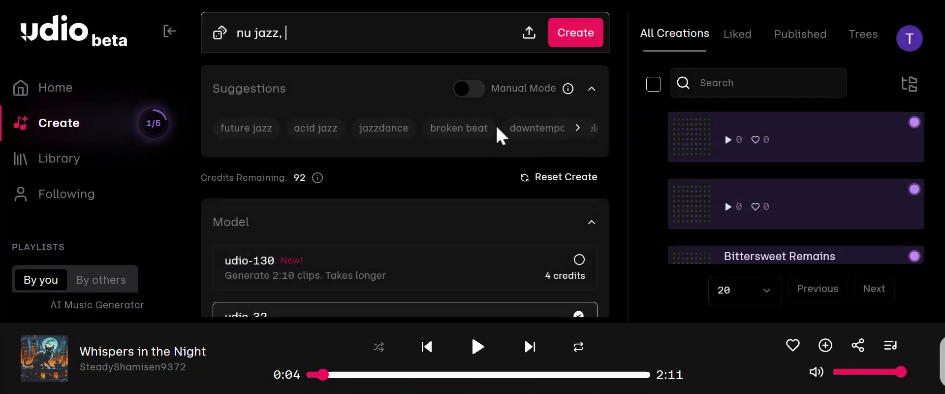
pyautogui.scroll(-1, 459, 142)
pyautogui.scroll(-5, 458, 142)
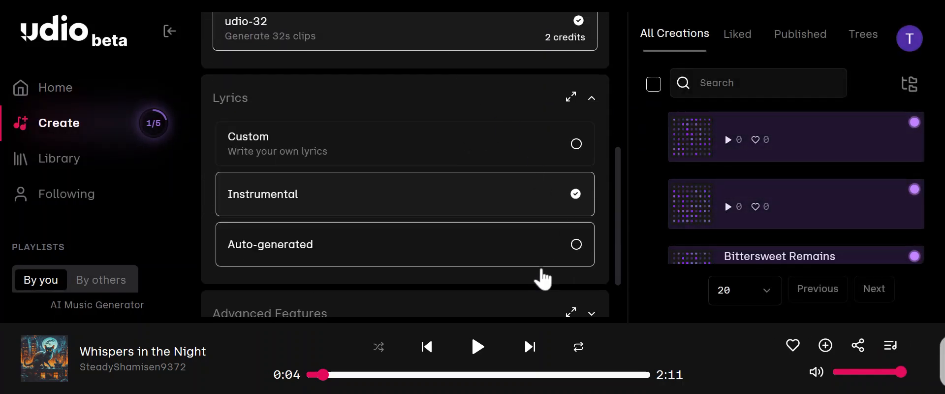
pyautogui.click(571, 149)
# Expand the Advanced Features and review the model version, strength, seed, clip start, clarity and generation quality settings.
pyautogui.scroll(-5, 552, 157)
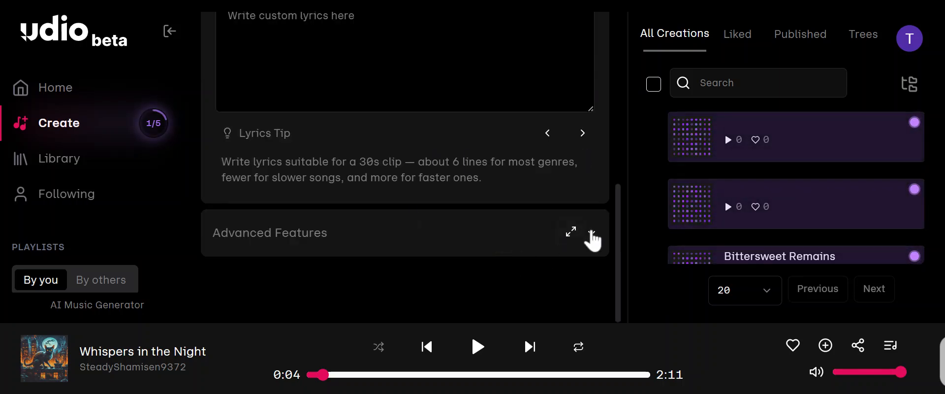
pyautogui.click(592, 233)
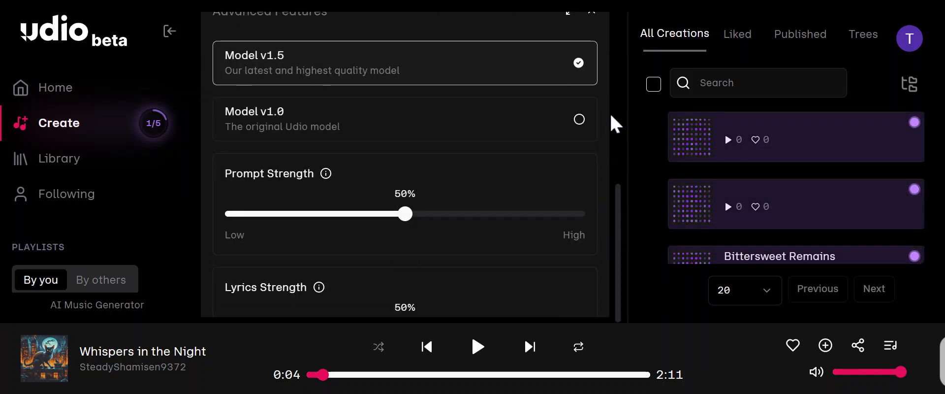
pyautogui.scroll(-3, 621, 156)
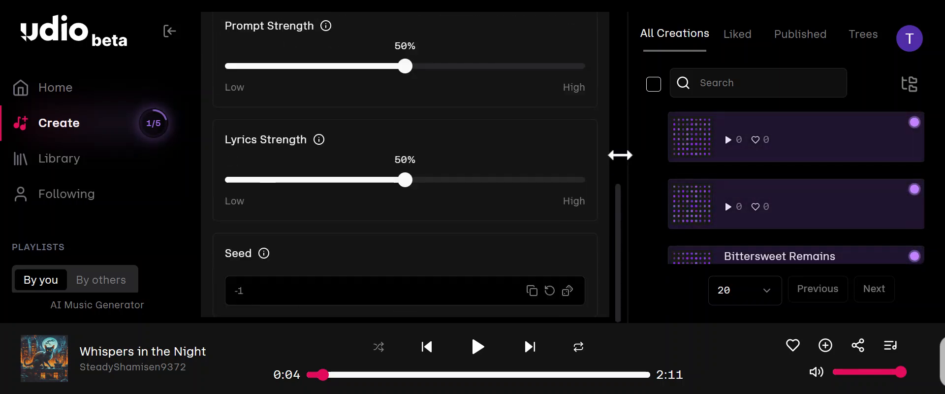
pyautogui.scroll(5, 541, 131)
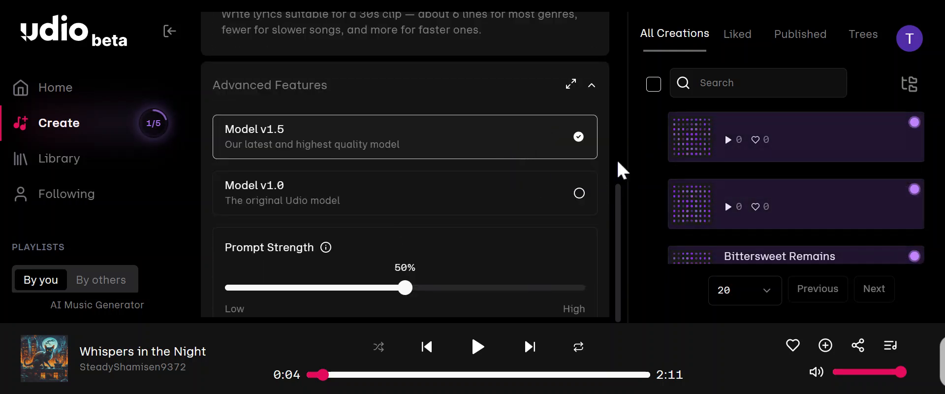
pyautogui.scroll(-2, 621, 170)
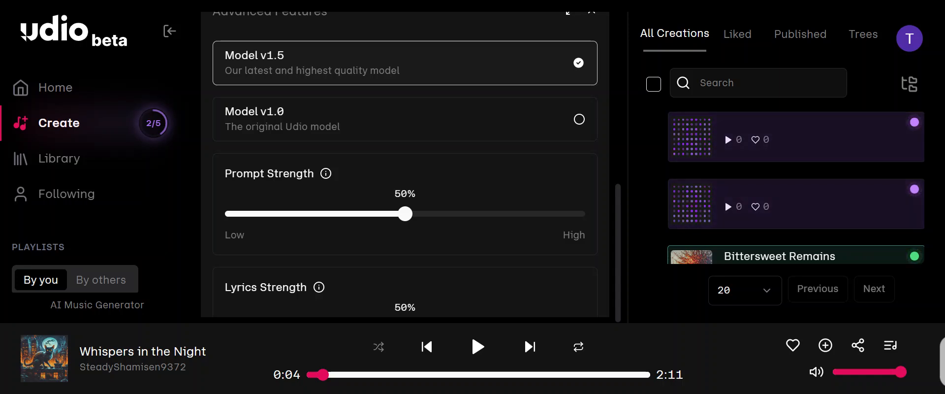
pyautogui.scroll(-5, 618, 168)
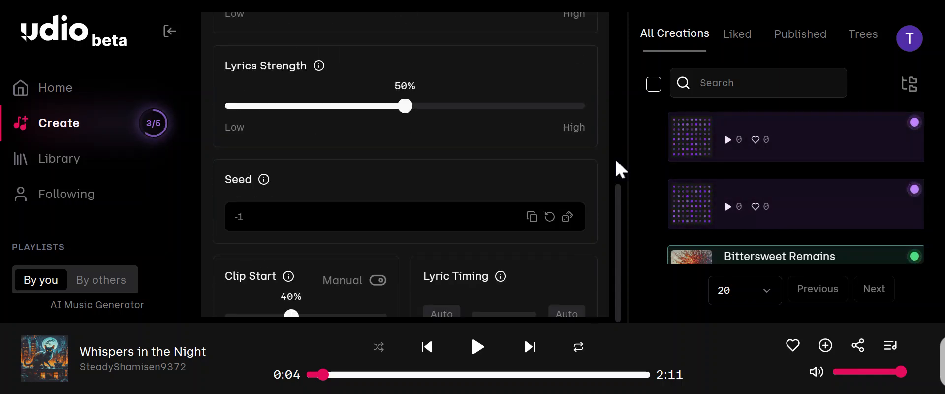
pyautogui.scroll(-5, 610, 167)
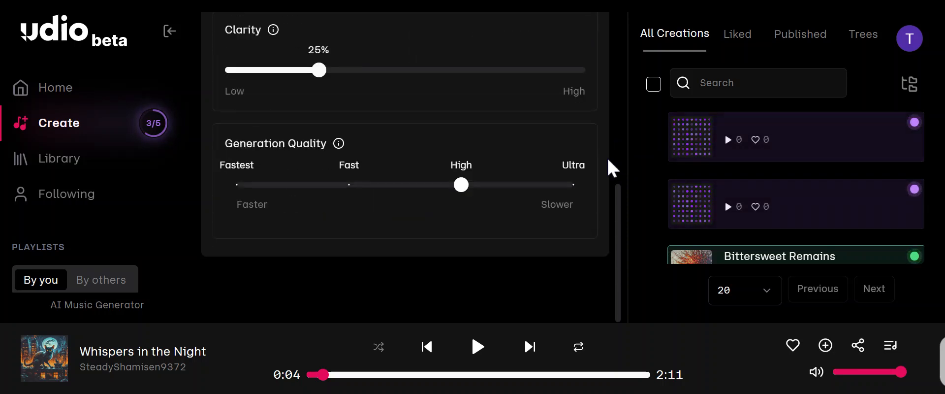
pyautogui.scroll(2, 581, 193)
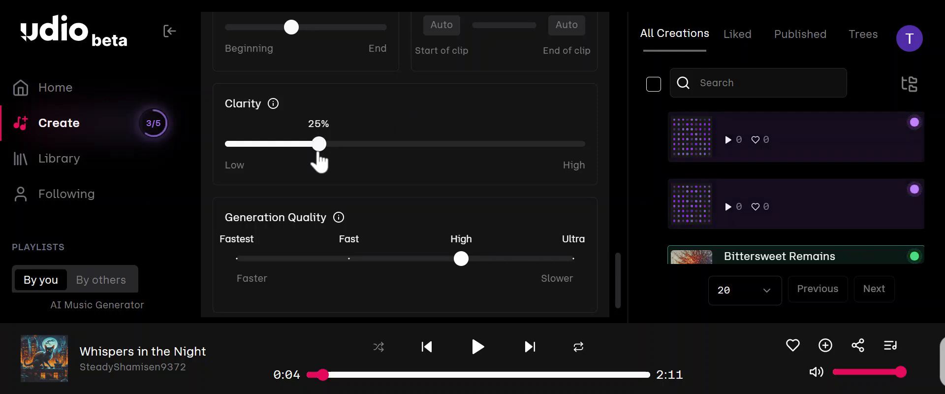
pyautogui.scroll(3, 476, 103)
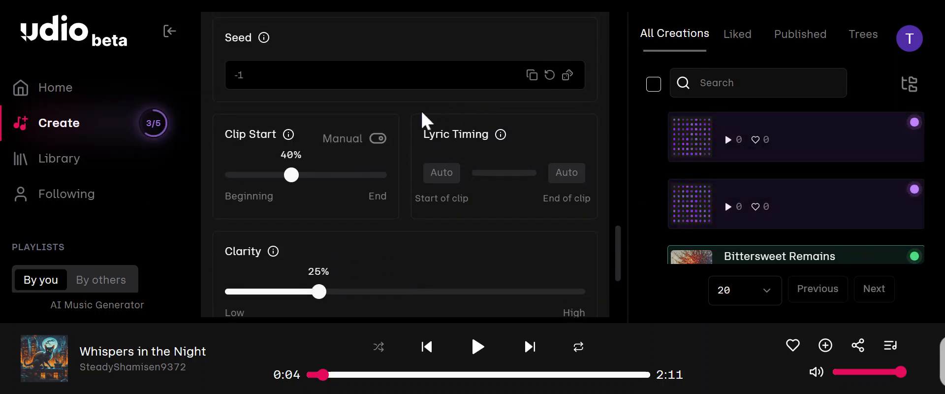
# Set the Prompt Strength to 60% in the Advanced Features.
pyautogui.scroll(2, 590, 126)
pyautogui.scroll(5, 563, 117)
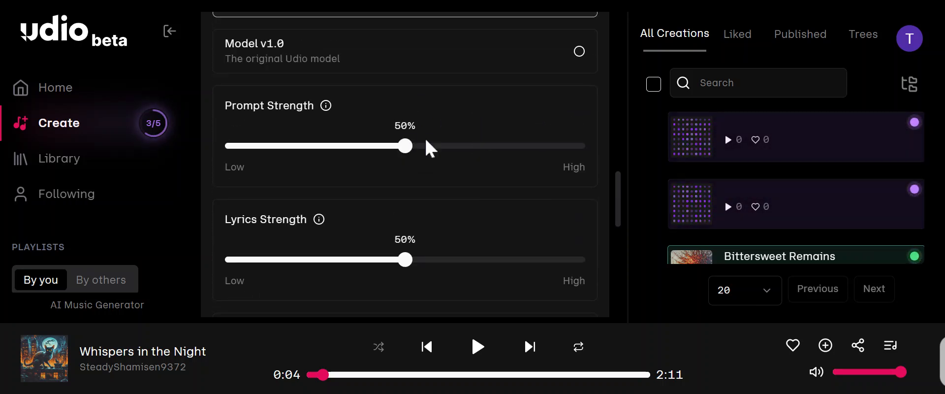
pyautogui.scroll(2, 431, 147)
pyautogui.moveTo(405, 219); pyautogui.dragTo(440, 219)
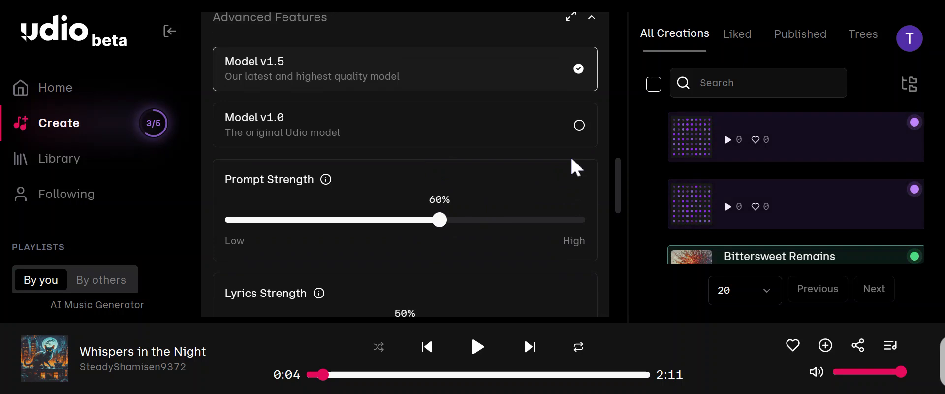
# Set the Lyrics Strength to 75% in the Advanced Features.
pyautogui.scroll(2, 573, 167)
pyautogui.scroll(-4, 470, 261)
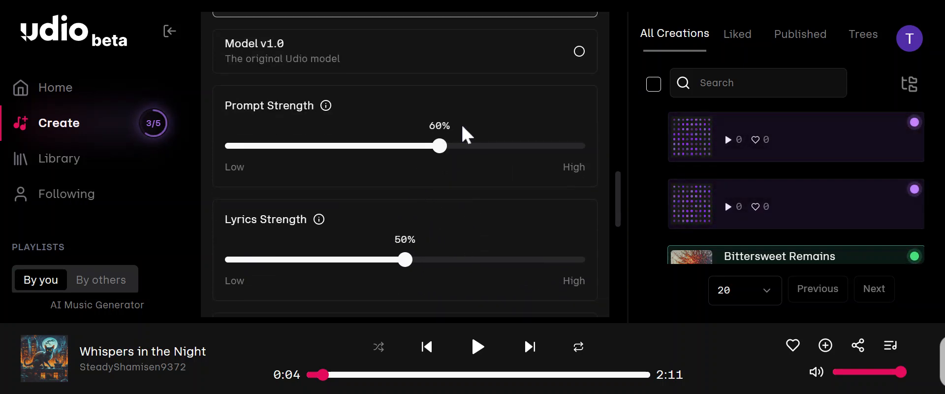
pyautogui.scroll(-2, 433, 206)
pyautogui.moveTo(412, 184); pyautogui.dragTo(495, 192)
pyautogui.scroll(-4, 496, 200)
pyautogui.scroll(2, 276, 118)
pyautogui.scroll(-1, 282, 123)
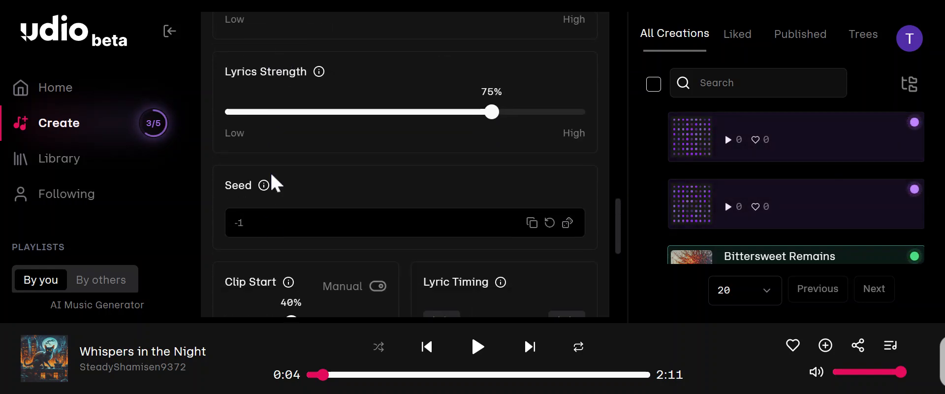
# Examine the Seed, Clip Start, Lyric Timing, Clarity and Generation Quality options, returning to the model version choices.
pyautogui.moveTo(264, 190)
pyautogui.scroll(1, 346, 197)
pyautogui.scroll(-3, 346, 196)
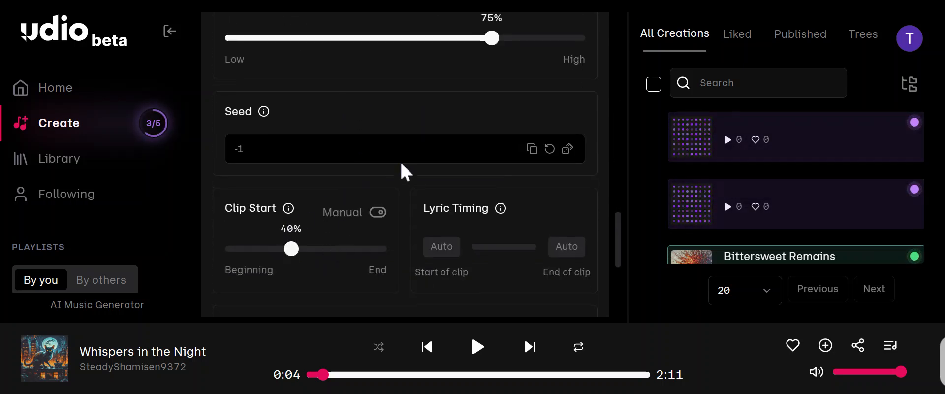
pyautogui.scroll(-3, 430, 124)
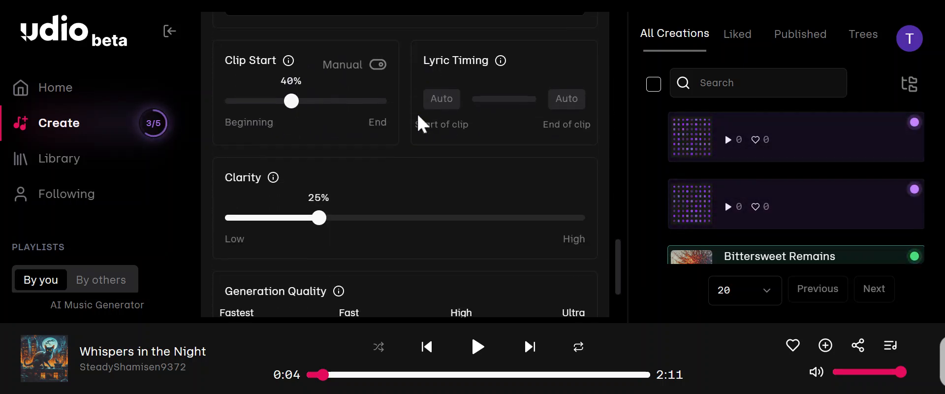
pyautogui.scroll(-3, 506, 139)
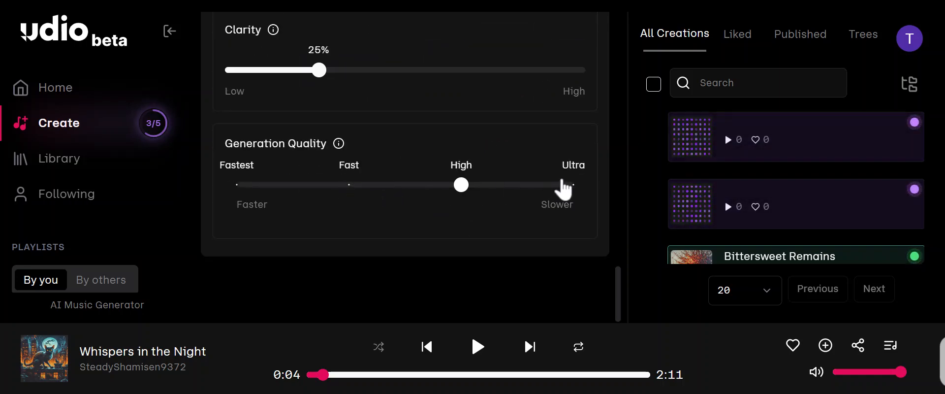
pyautogui.scroll(10, 438, 220)
pyautogui.scroll(-9, 438, 220)
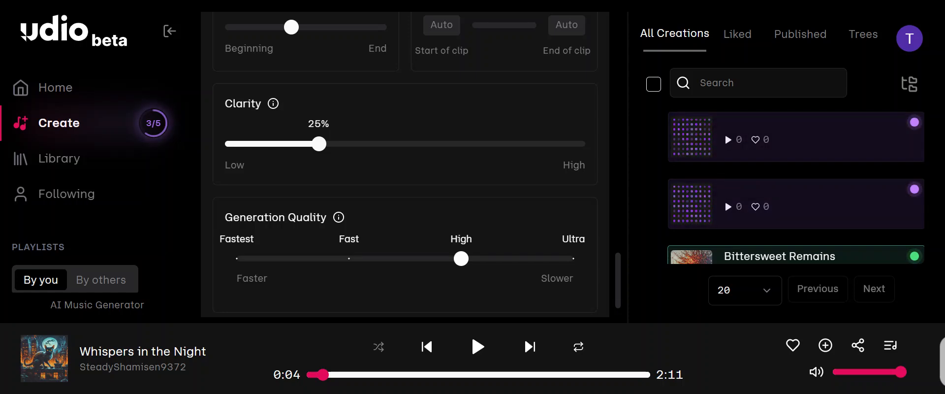
pyautogui.scroll(3, 531, 147)
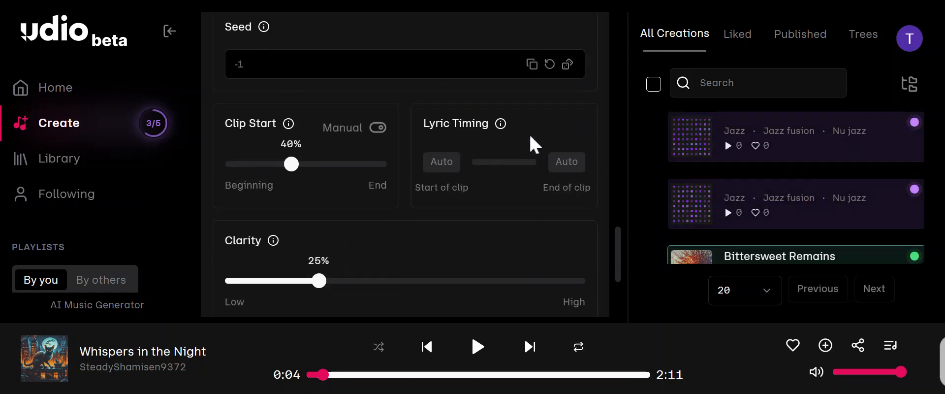
pyautogui.scroll(5, 534, 144)
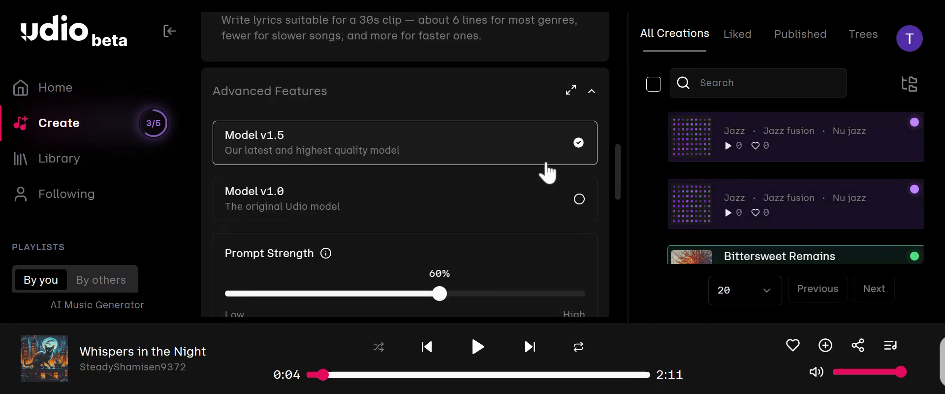